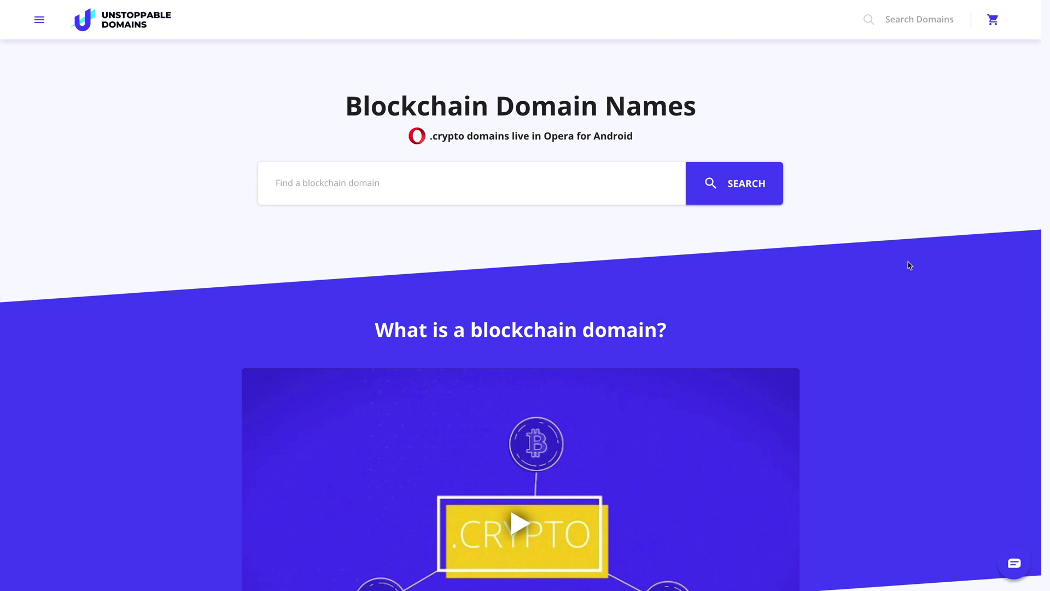
Scroll down the homepage to the 'Replace cryptocurrency addresses with a human readable name' section.
{"action": "scroll", "coordinate": [909, 266], "scroll_direction": "down", "scroll_amount": 10}
{"action": "scroll", "coordinate": [905, 265], "scroll_direction": "down", "scroll_amount": 10}
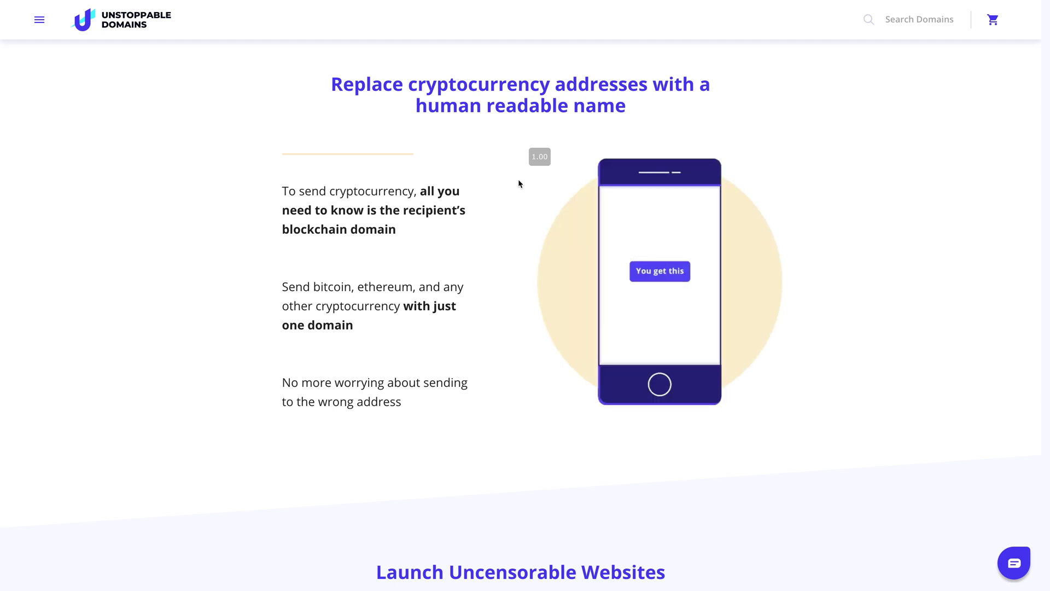
Scroll down to the Launch Uncensorable Websites section with the smile.crypto phone demo.
{"action": "scroll", "coordinate": [678, 393], "scroll_direction": "up", "scroll_amount": 3}
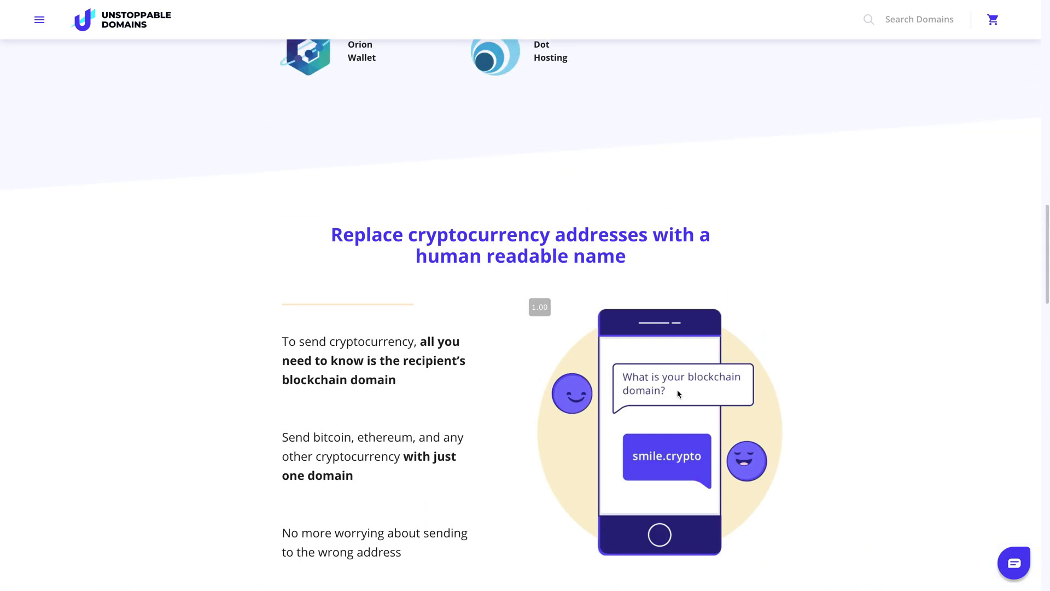
{"action": "scroll", "coordinate": [678, 393], "scroll_direction": "down", "scroll_amount": 10}
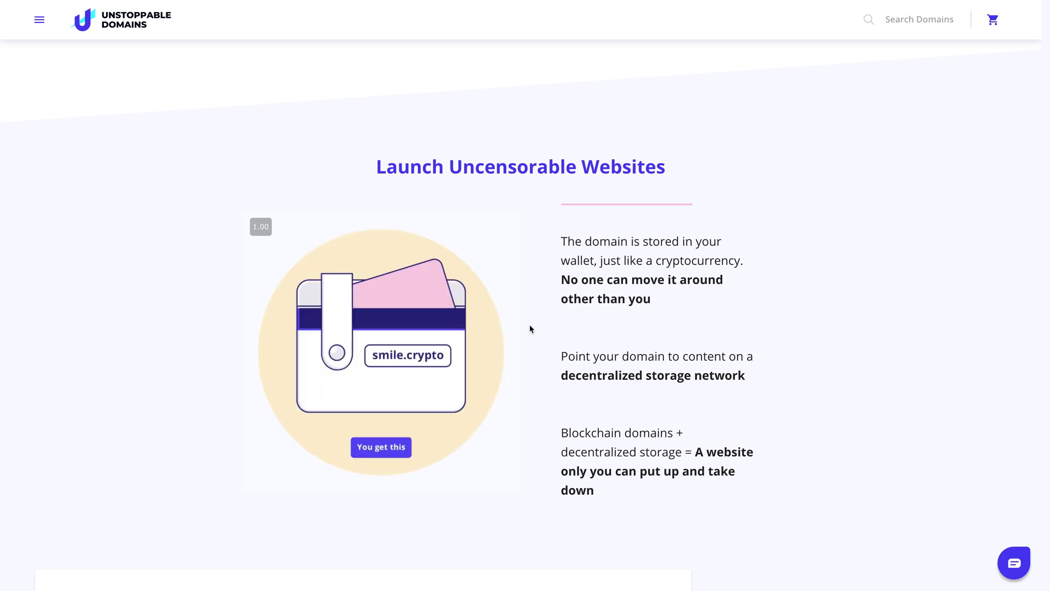
Scroll back up to the Wallets & Applications grid listing Coinomi, Trust and MyEtherWallet.
{"action": "scroll", "coordinate": [642, 412], "scroll_direction": "down", "scroll_amount": 1}
{"action": "scroll", "coordinate": [642, 413], "scroll_direction": "up", "scroll_amount": 1}
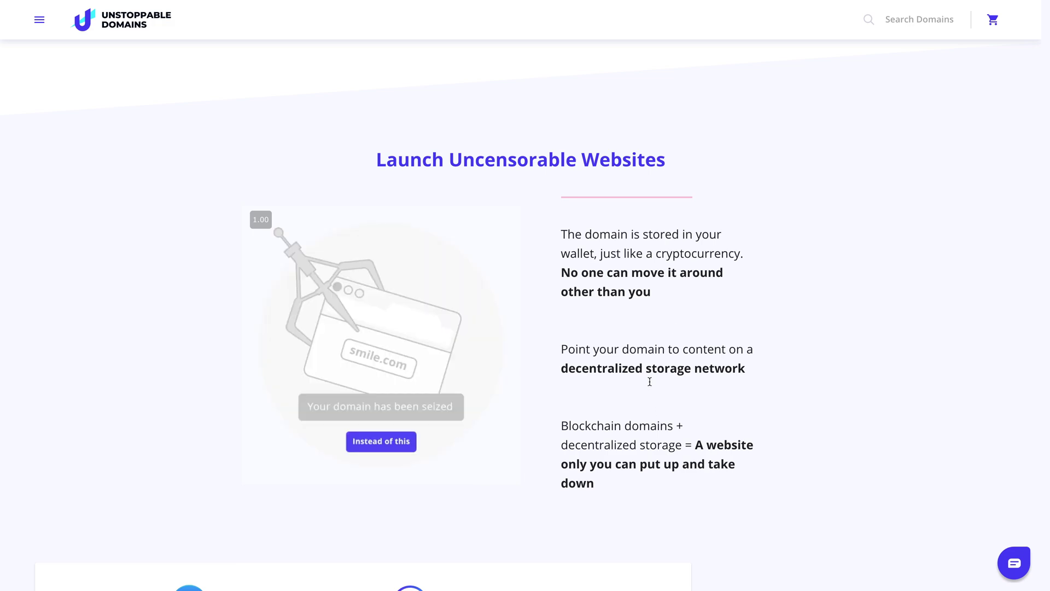
{"action": "scroll", "coordinate": [642, 494], "scroll_direction": "down", "scroll_amount": 3}
{"action": "scroll", "coordinate": [642, 494], "scroll_direction": "up", "scroll_amount": 4}
{"action": "scroll", "coordinate": [642, 494], "scroll_direction": "up", "scroll_amount": 4}
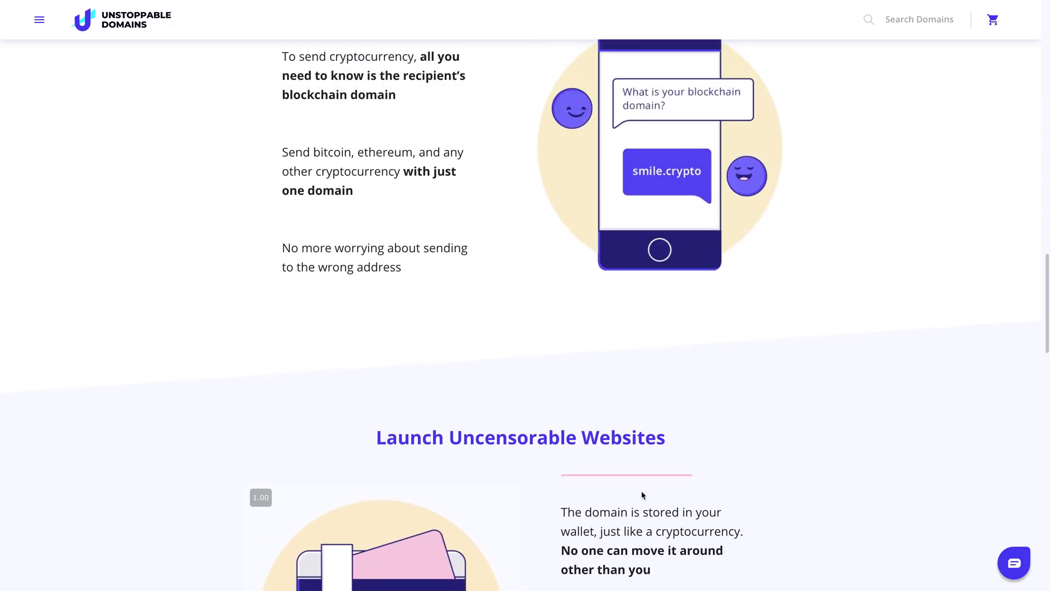
{"action": "scroll", "coordinate": [642, 494], "scroll_direction": "up", "scroll_amount": 3}
{"action": "scroll", "coordinate": [642, 495], "scroll_direction": "up", "scroll_amount": 10}
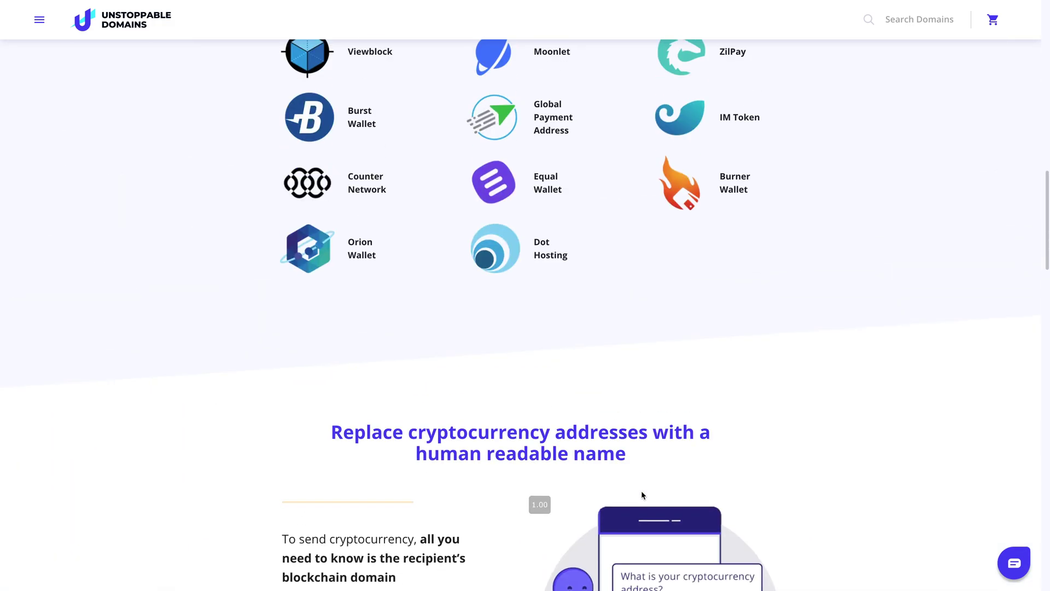
{"action": "scroll", "coordinate": [589, 372], "scroll_direction": "down", "scroll_amount": 8}
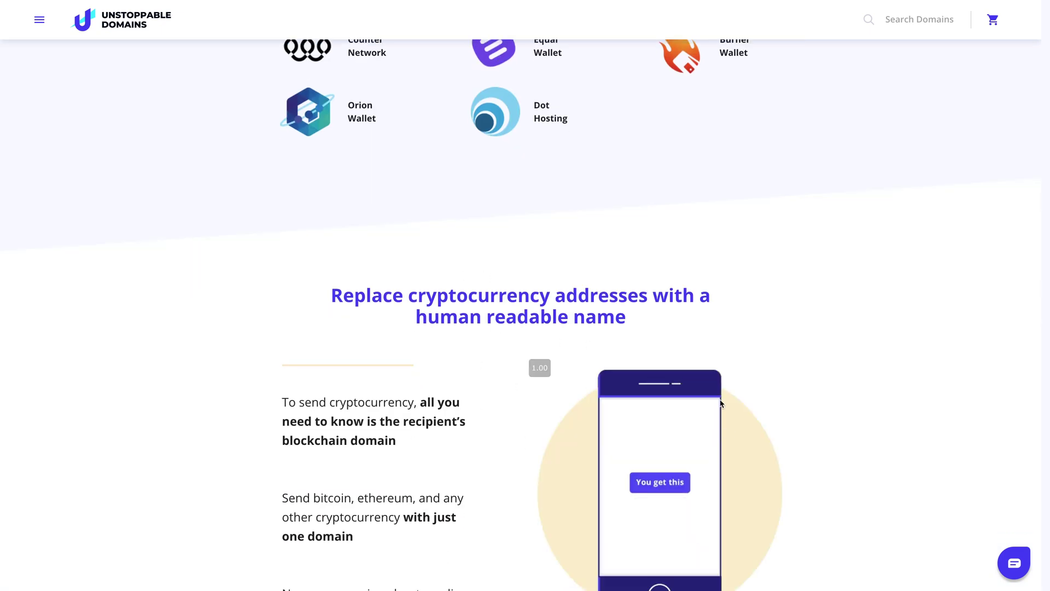
{"action": "scroll", "coordinate": [720, 403], "scroll_direction": "up", "scroll_amount": 6}
{"action": "scroll", "coordinate": [741, 418], "scroll_direction": "up", "scroll_amount": 1}
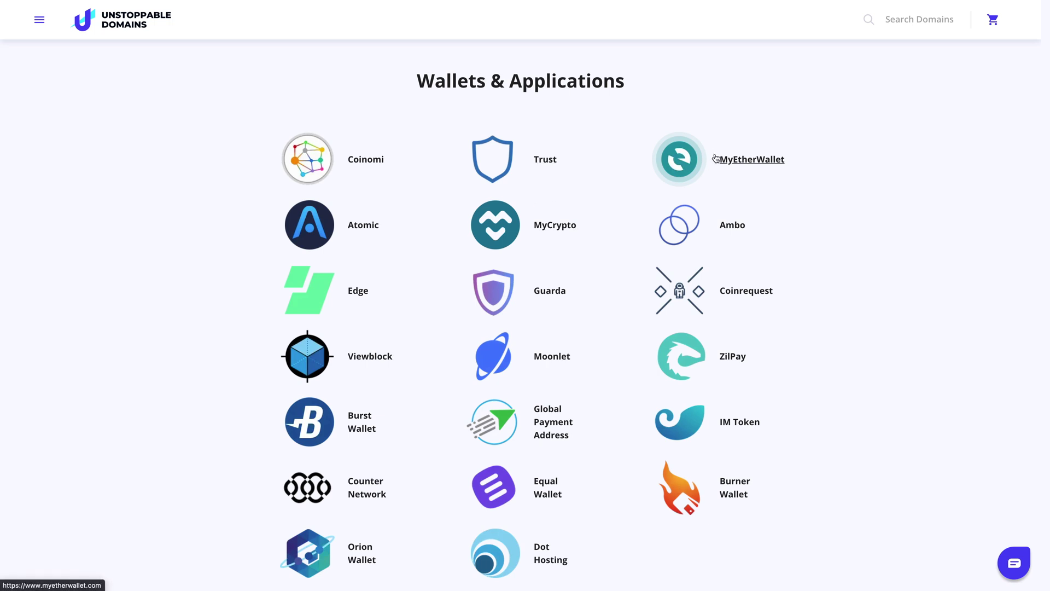
Scroll around the Wallets & Applications grid before moving to the MyEtherWallet dashboard.
{"action": "scroll", "coordinate": [793, 257], "scroll_direction": "down", "scroll_amount": 2}
{"action": "scroll", "coordinate": [791, 268], "scroll_direction": "down", "scroll_amount": 5}
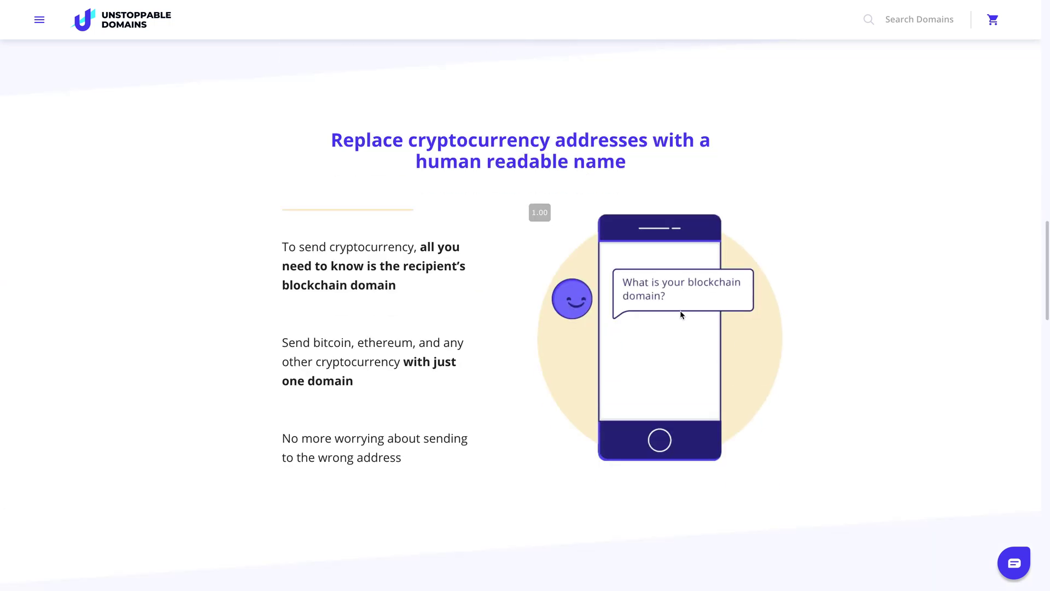
{"action": "scroll", "coordinate": [720, 322], "scroll_direction": "up", "scroll_amount": 6}
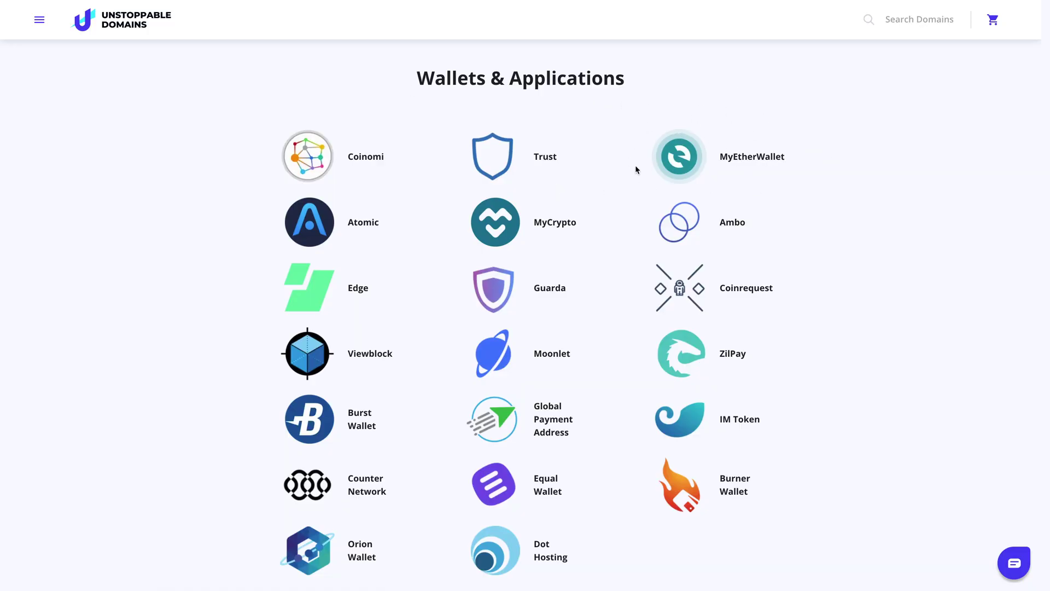
{"action": "scroll", "coordinate": [594, 320], "scroll_direction": "down", "scroll_amount": 1}
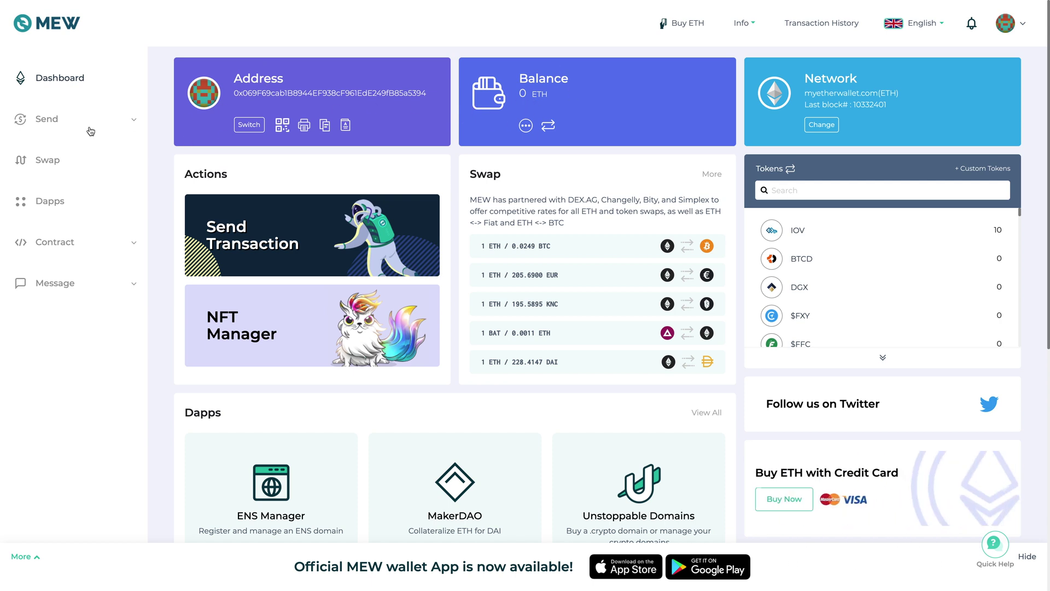
Start a MyEtherWallet send to cryptoforcanadians.crypto, then scroll back to the Unstoppable Domains search.
{"action": "left_click", "coordinate": [48, 128]}
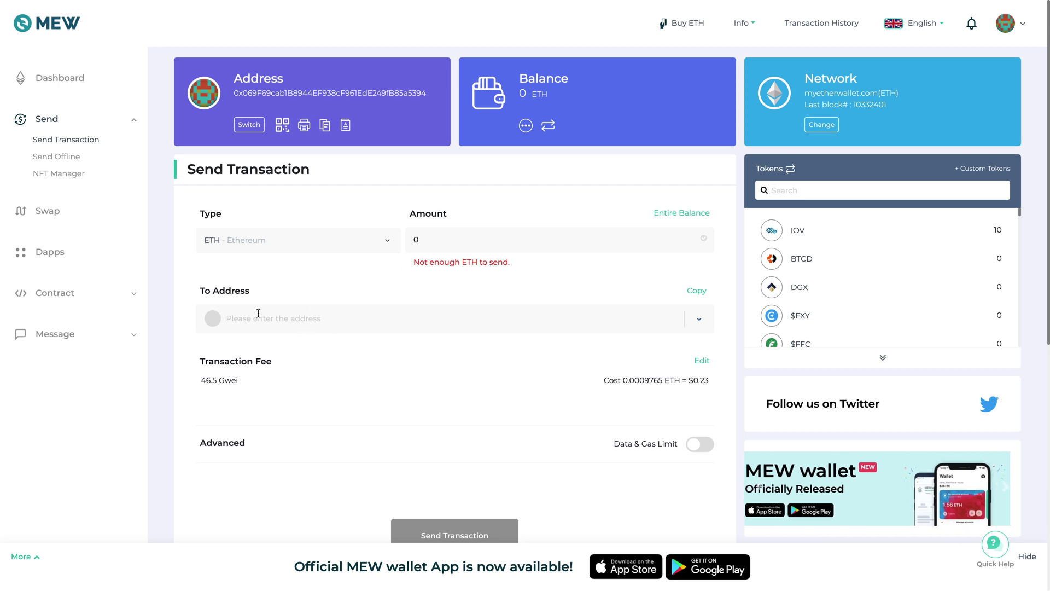
{"action": "type", "text": "cry"}
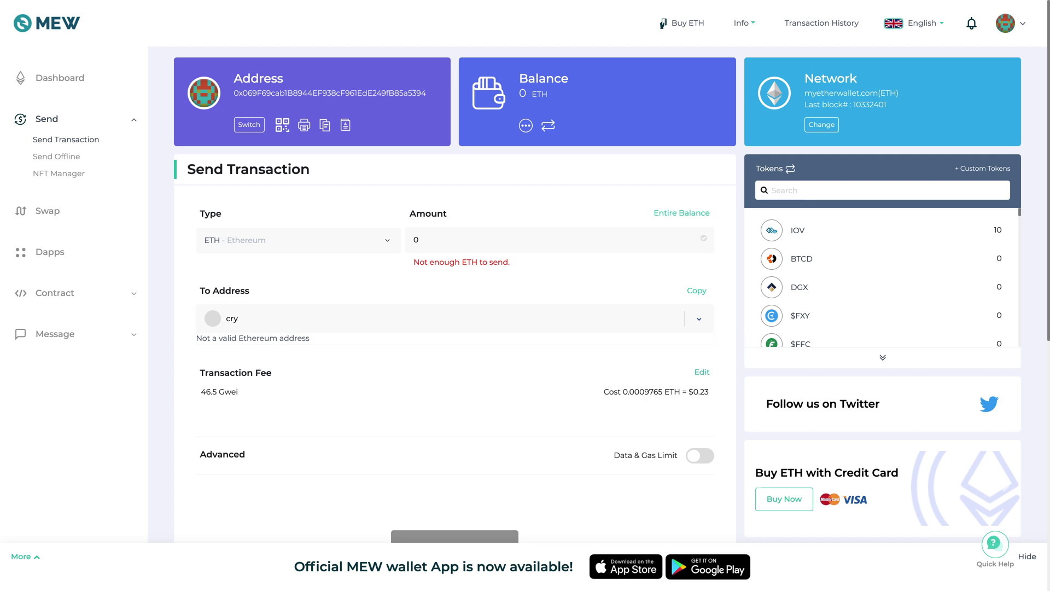
{"action": "type", "text": "ptoforcanadia"}
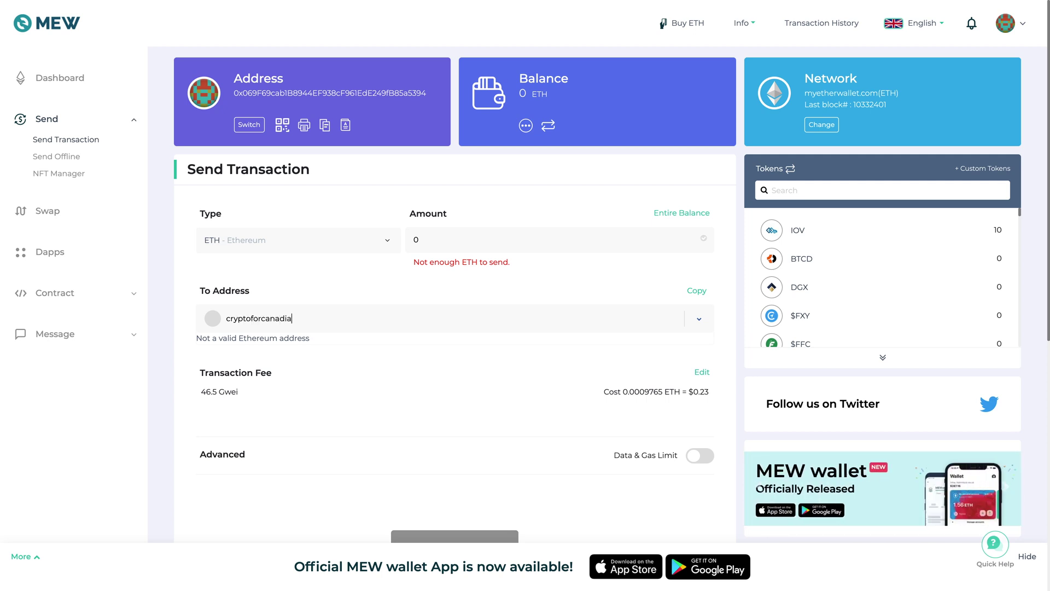
{"action": "type", "text": "ns.crypto"}
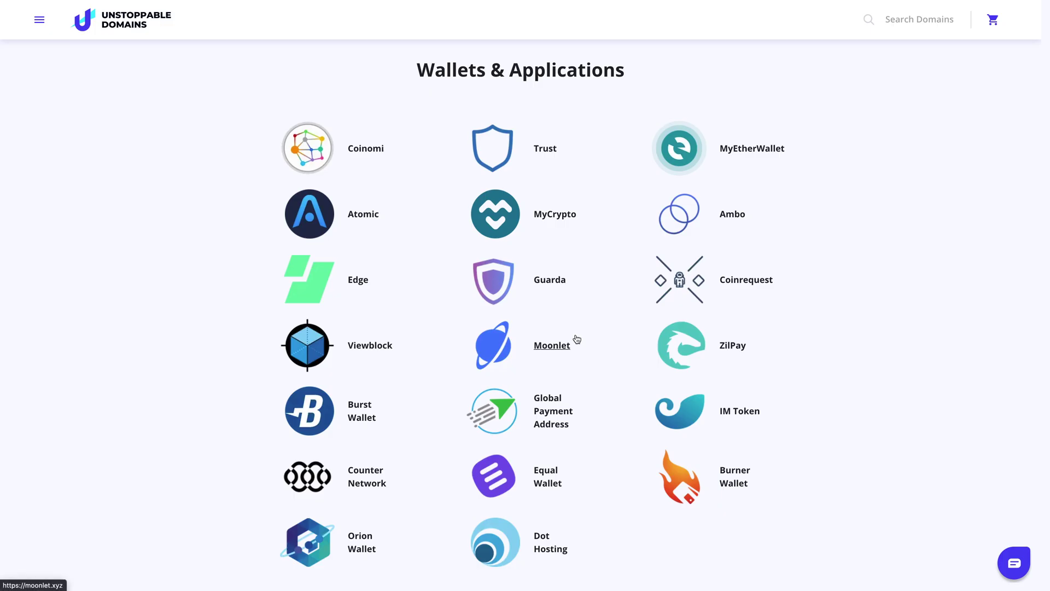
{"action": "scroll", "coordinate": [586, 353], "scroll_direction": "up", "scroll_amount": 4}
{"action": "scroll", "coordinate": [655, 433], "scroll_direction": "up", "scroll_amount": 8}
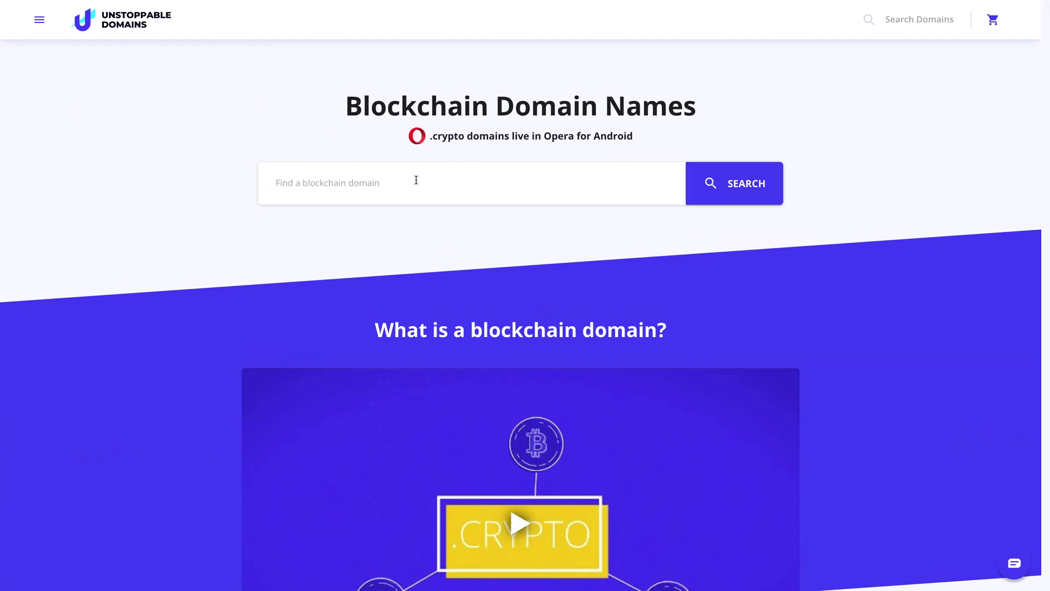
Search 'cats' and review cats.crypto and cats.zil, both marked Premium.
{"action": "type", "text": "cats"}
{"action": "key", "text": "Return"}
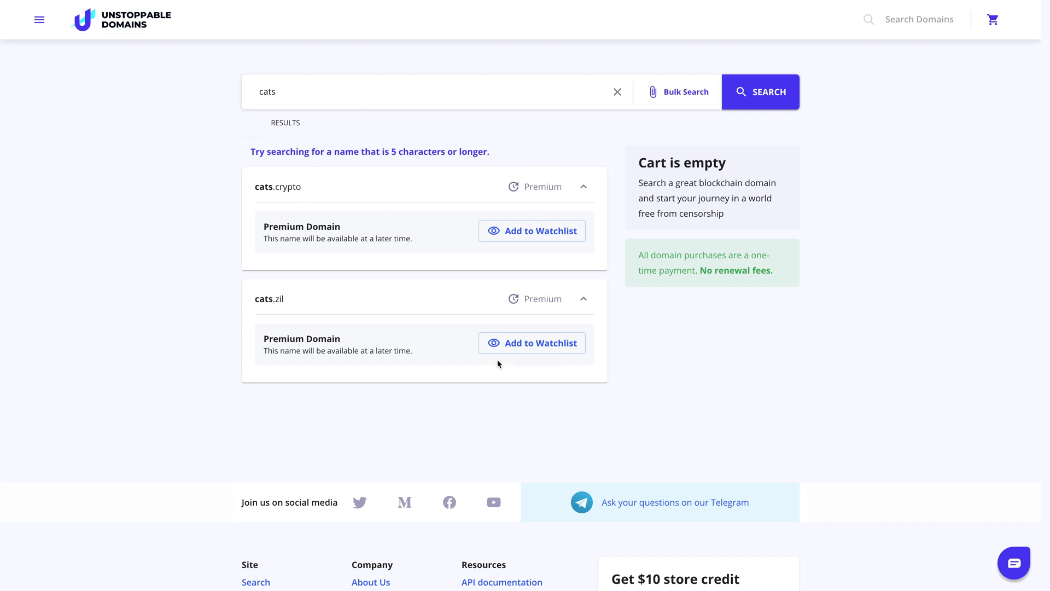
{"action": "scroll", "coordinate": [498, 363], "scroll_direction": "down", "scroll_amount": 3}
{"action": "scroll", "coordinate": [350, 281], "scroll_direction": "up", "scroll_amount": 3}
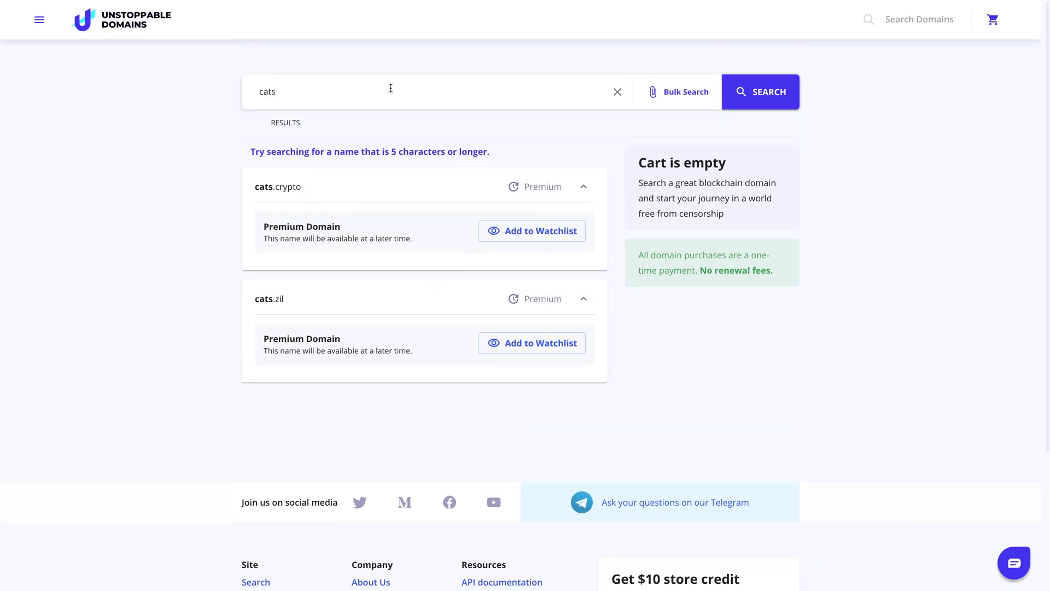
Change the search term to 'catsanddogs' and run the search.
{"action": "type", "text": "-anddogs"}
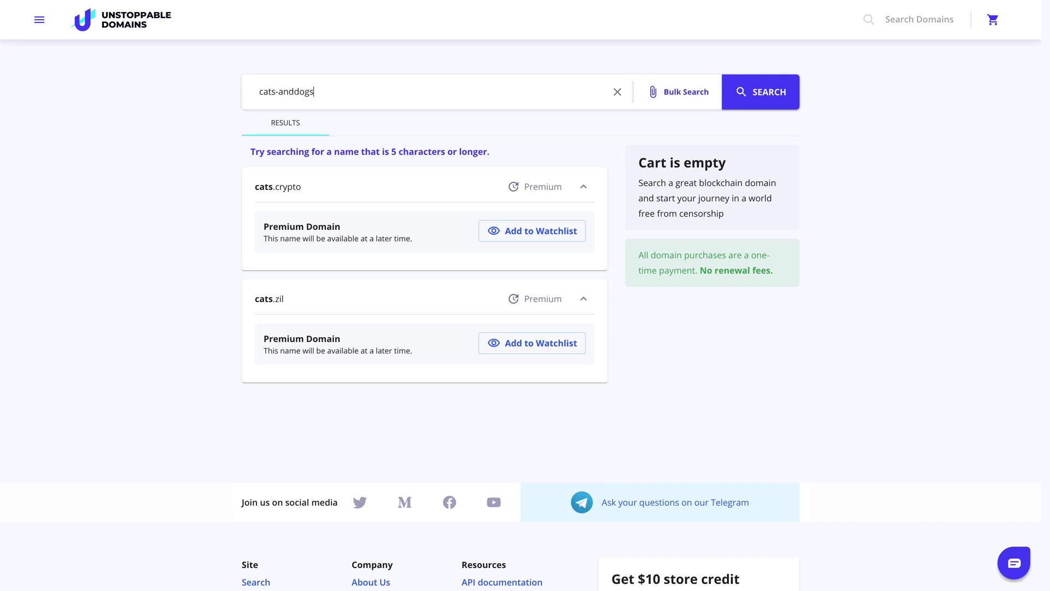
{"action": "left_click", "coordinate": [299, 92]}
{"action": "key", "text": "BackSpace"}
{"action": "key", "text": "Return"}
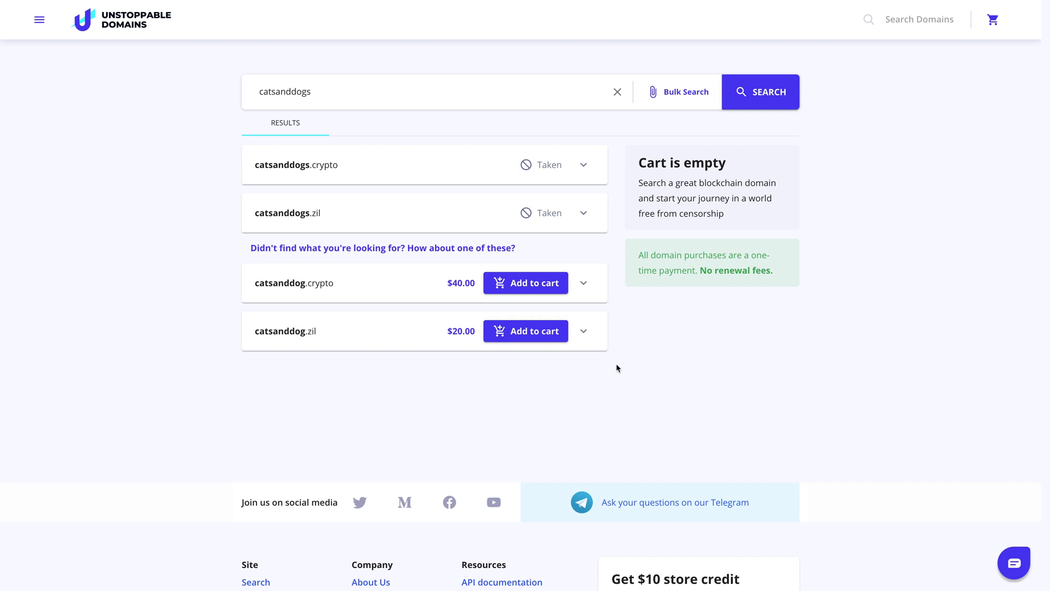
Replace the search term with 'cryptoforcanadians' and run the search.
{"action": "left_click", "coordinate": [358, 89]}
{"action": "key", "text": "ctrl+a"}
{"action": "type", "text": "cryptoforc"}
{"action": "key", "text": "BackSpace"}
{"action": "type", "text": "forcanadians"}
{"action": "key", "text": "Return"}
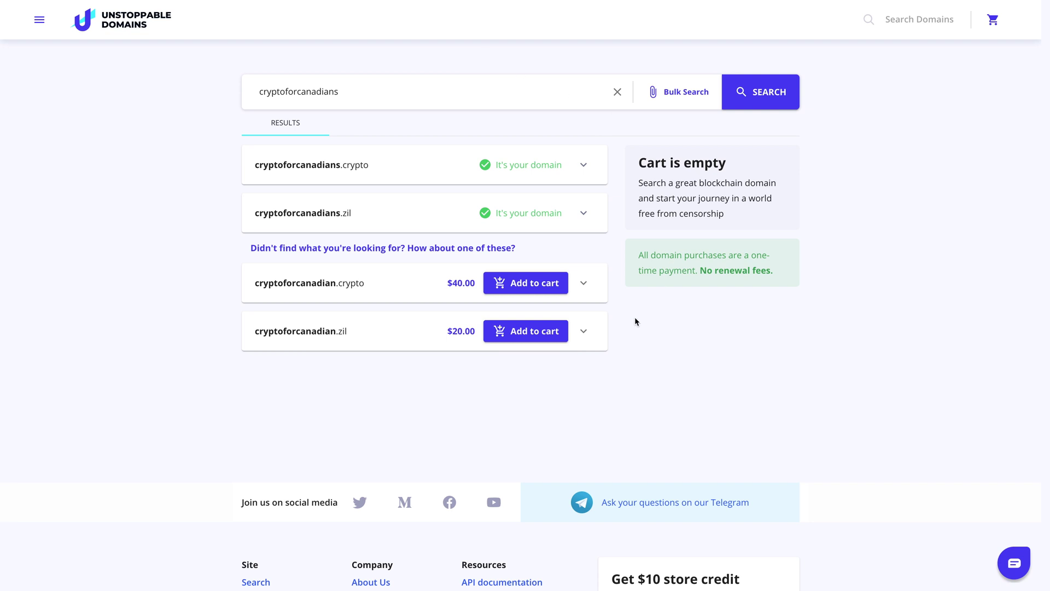
Add cryptoforcanadian.crypto to the cart and proceed to checkout.
{"action": "left_click", "coordinate": [547, 284]}
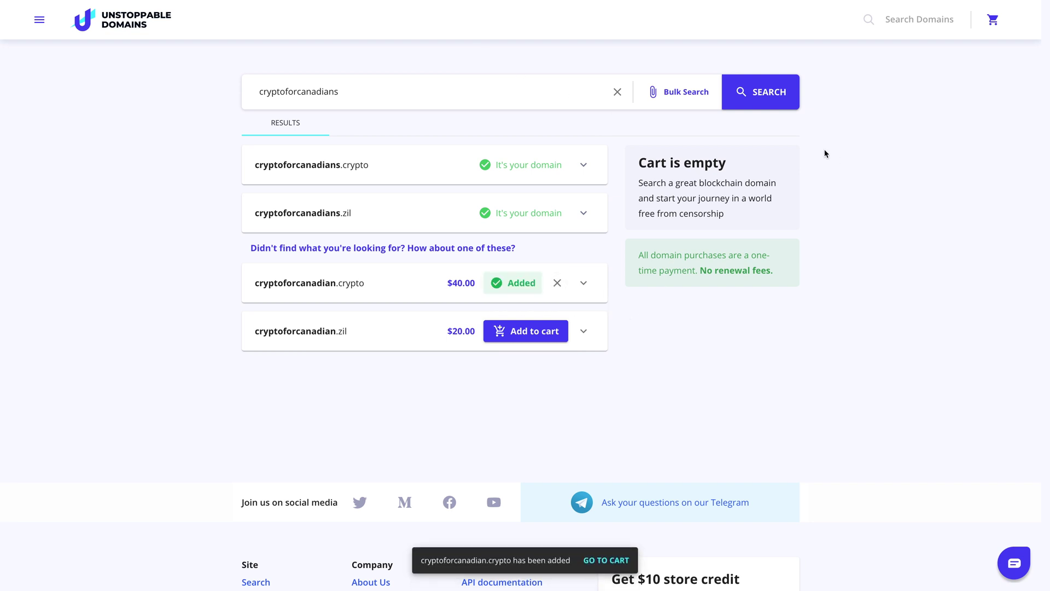
{"action": "left_click", "coordinate": [996, 20]}
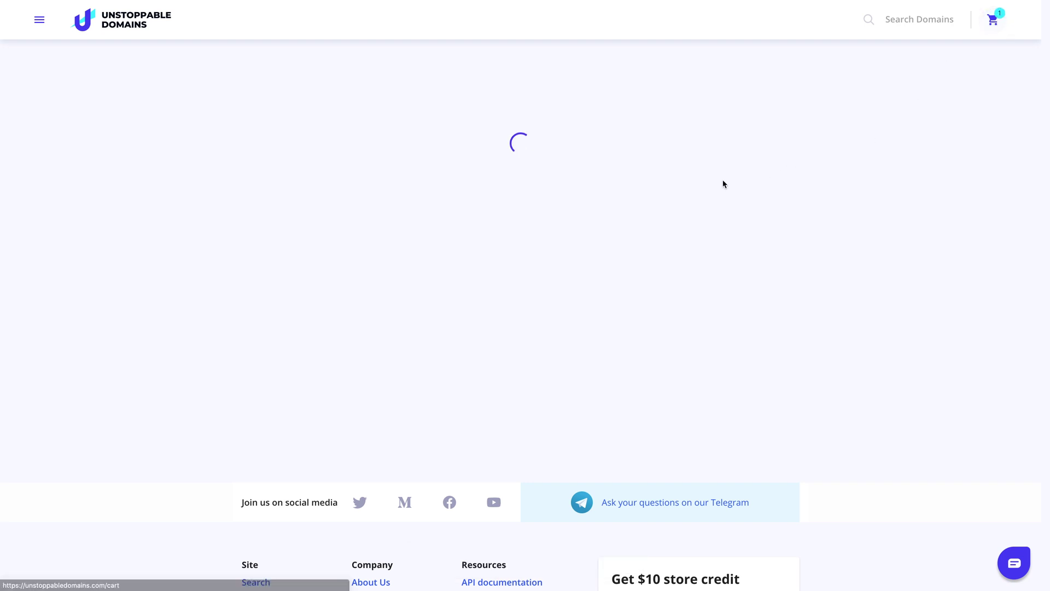
{"action": "left_click", "coordinate": [664, 127]}
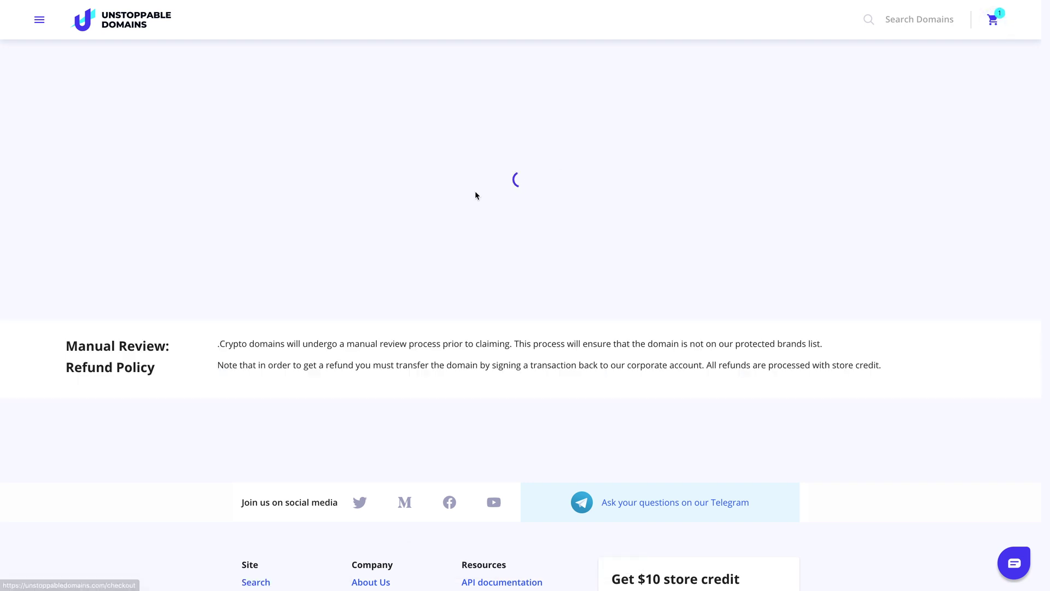
Compare the card and PayPal payment options, ending on Pay by crypto.
{"action": "left_click", "coordinate": [422, 204]}
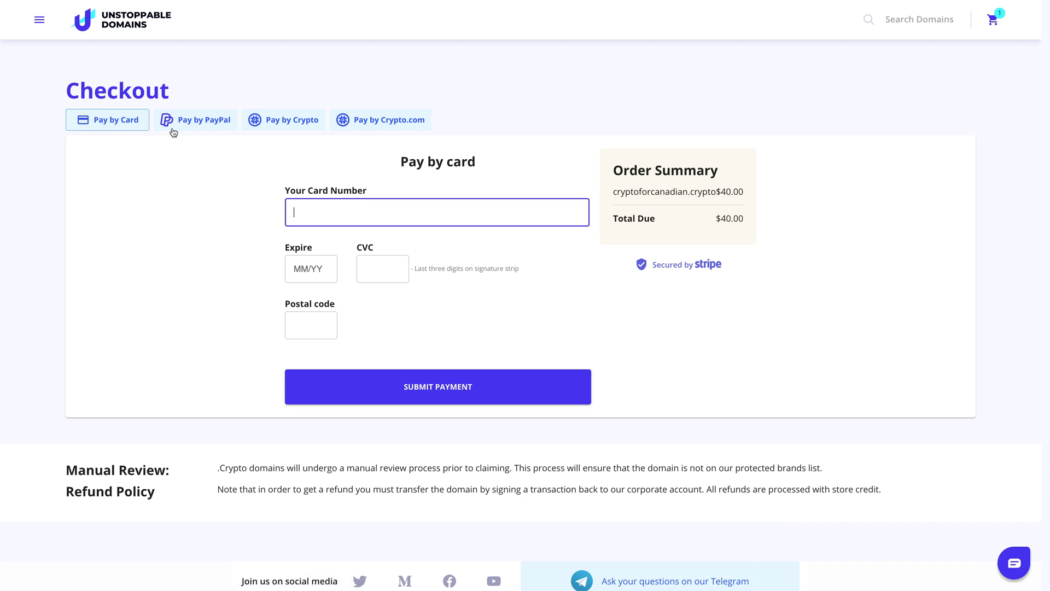
{"action": "left_click", "coordinate": [191, 122]}
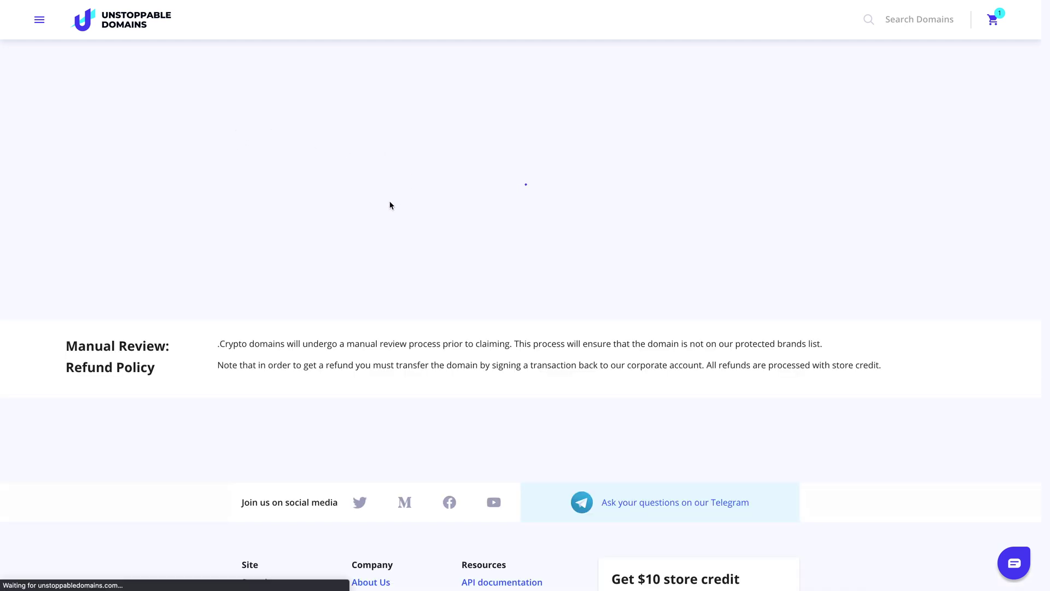
{"action": "left_click", "coordinate": [304, 130]}
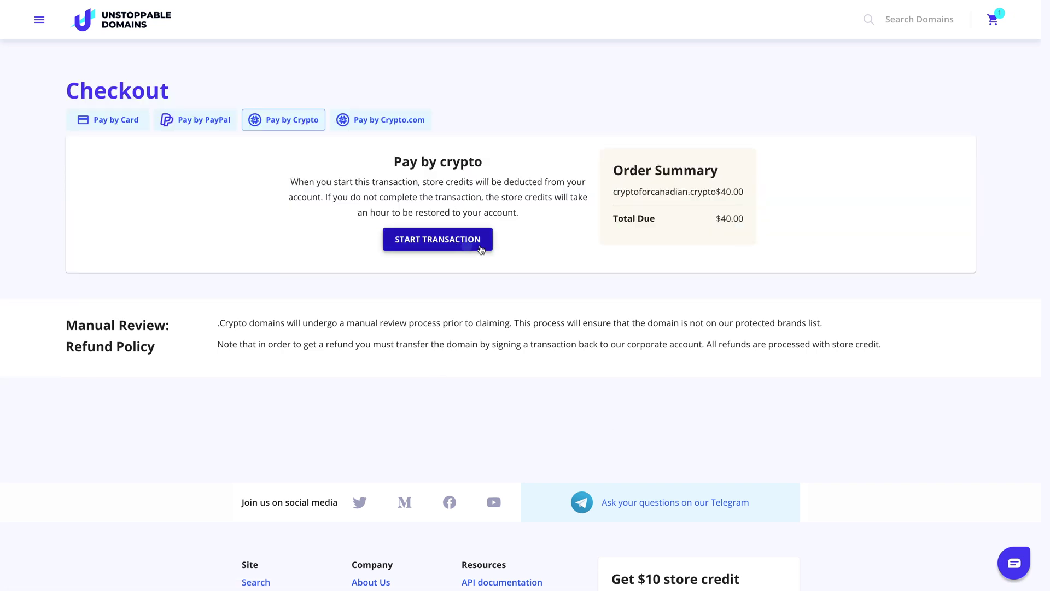
List the cryptocurrencies accepted for the $40.00 order, then return to the homepage.
{"action": "left_click", "coordinate": [469, 246]}
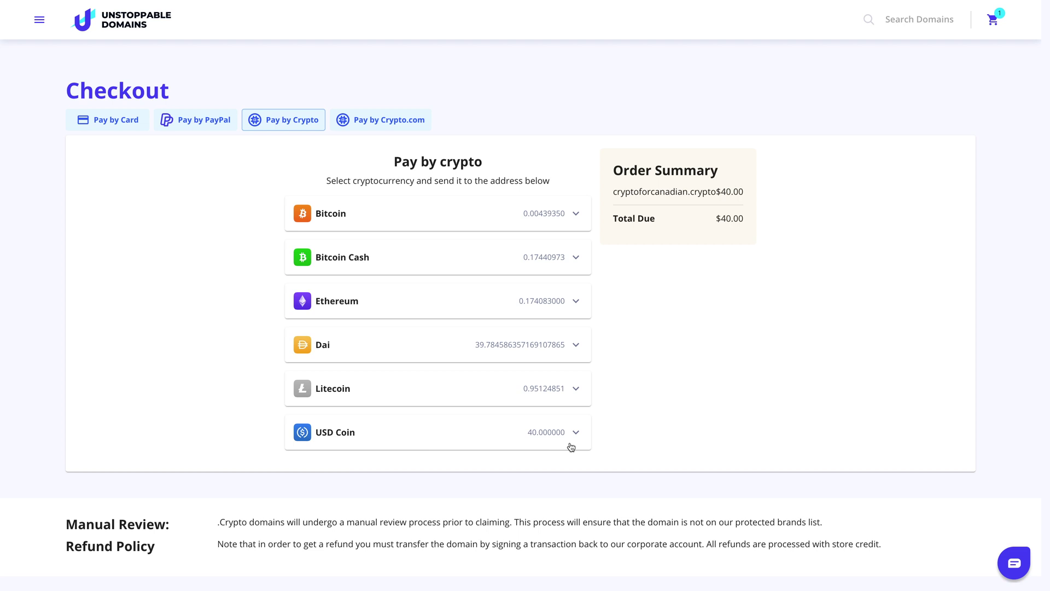
{"action": "left_click", "coordinate": [122, 28]}
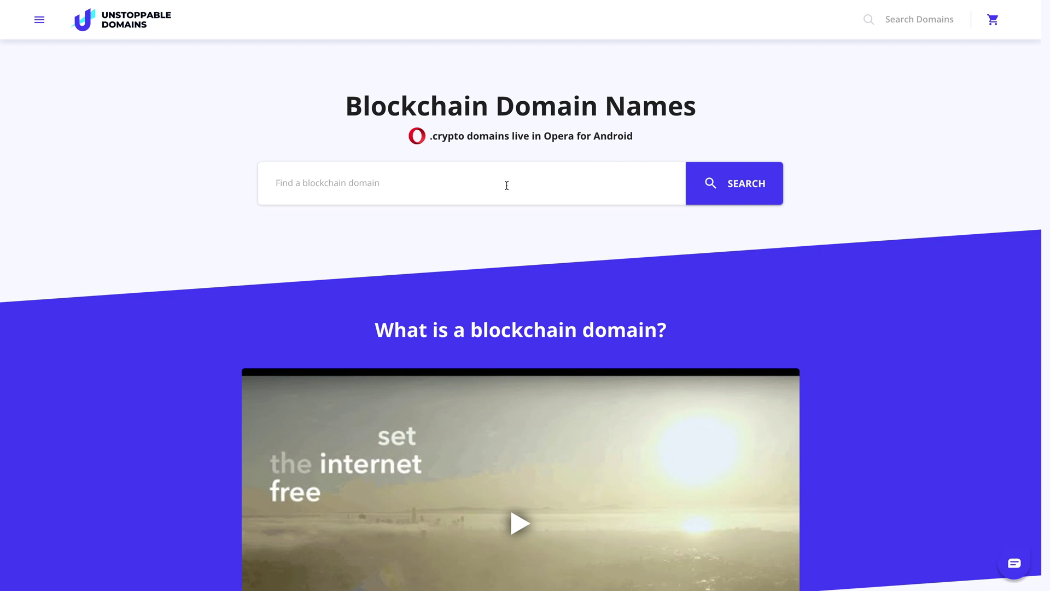
Begin entering kyber.crypto in the homepage's Find a blockchain domain search box.
{"action": "type", "text": "kyb"}
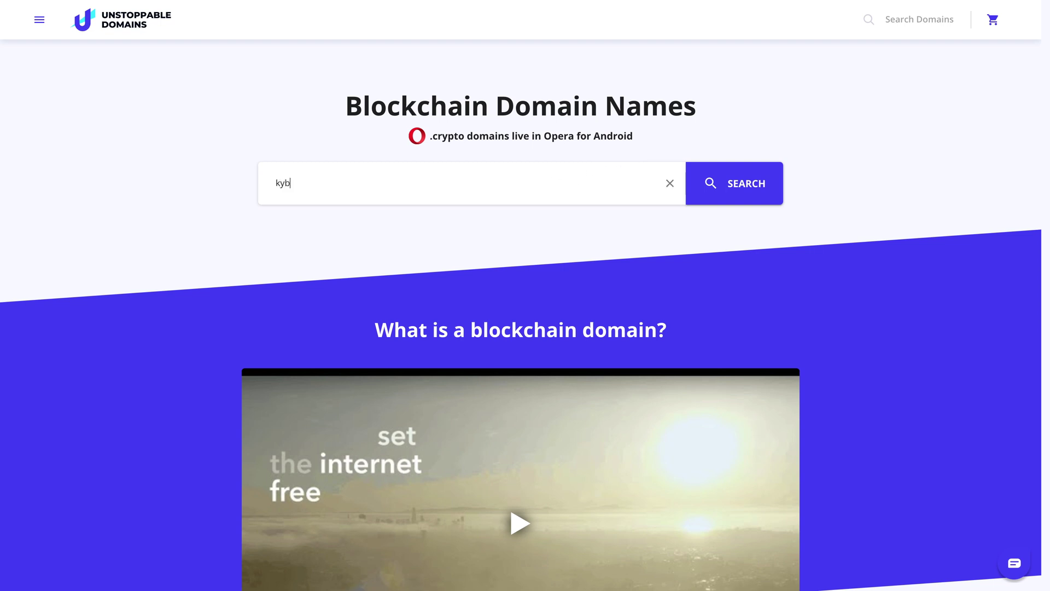